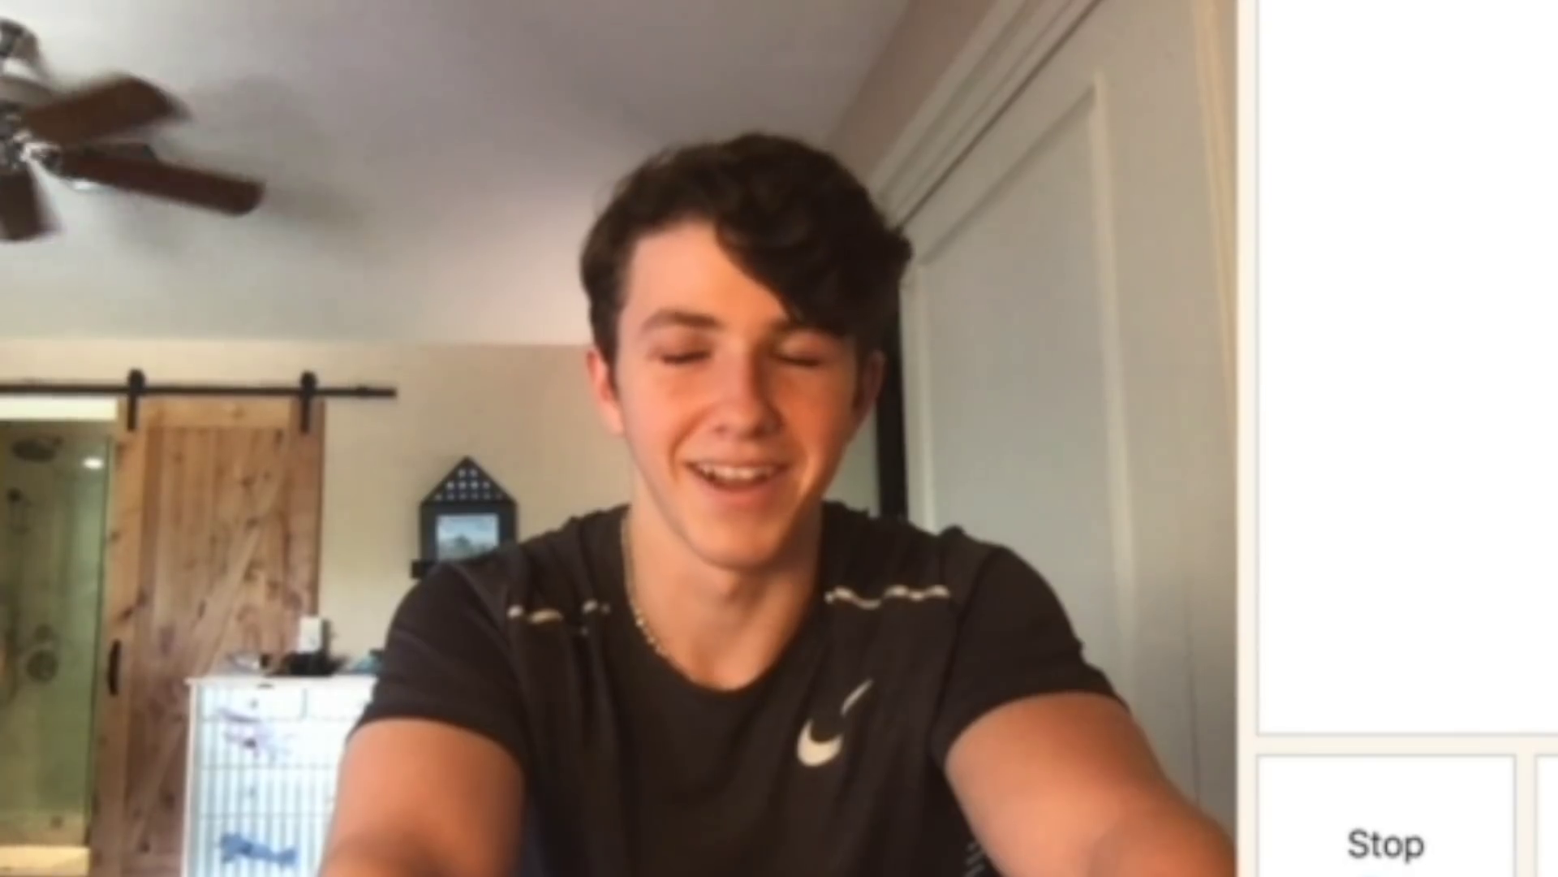
Video-chat with the stranger until he types 'king kabib', then end the chat
{"action": "double_click", "coordinate": [602, 841]}
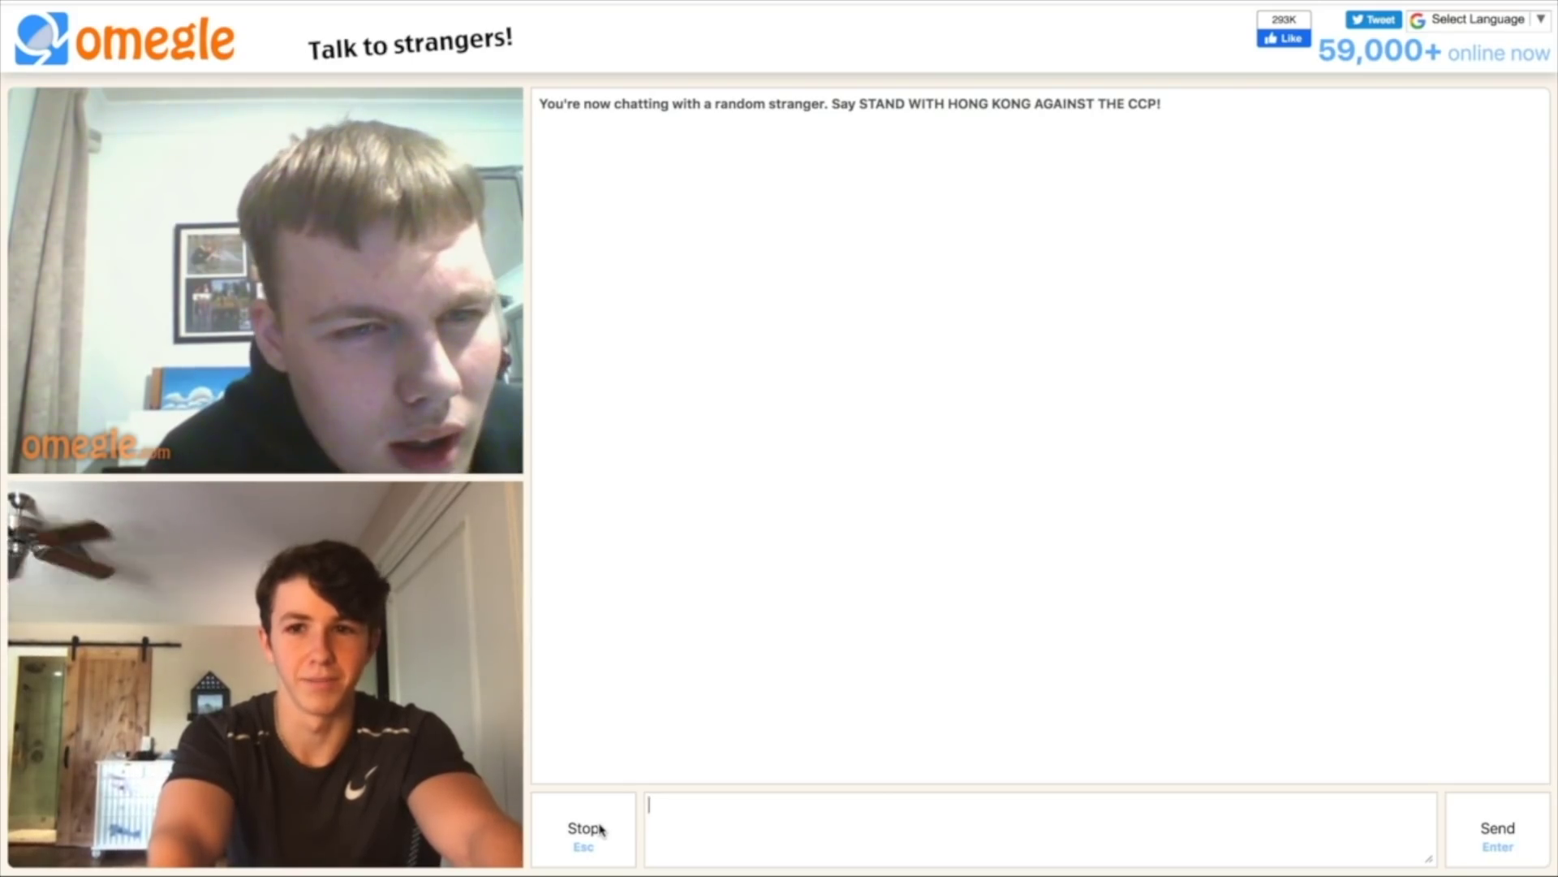
{"action": "left_click", "coordinate": [600, 831]}
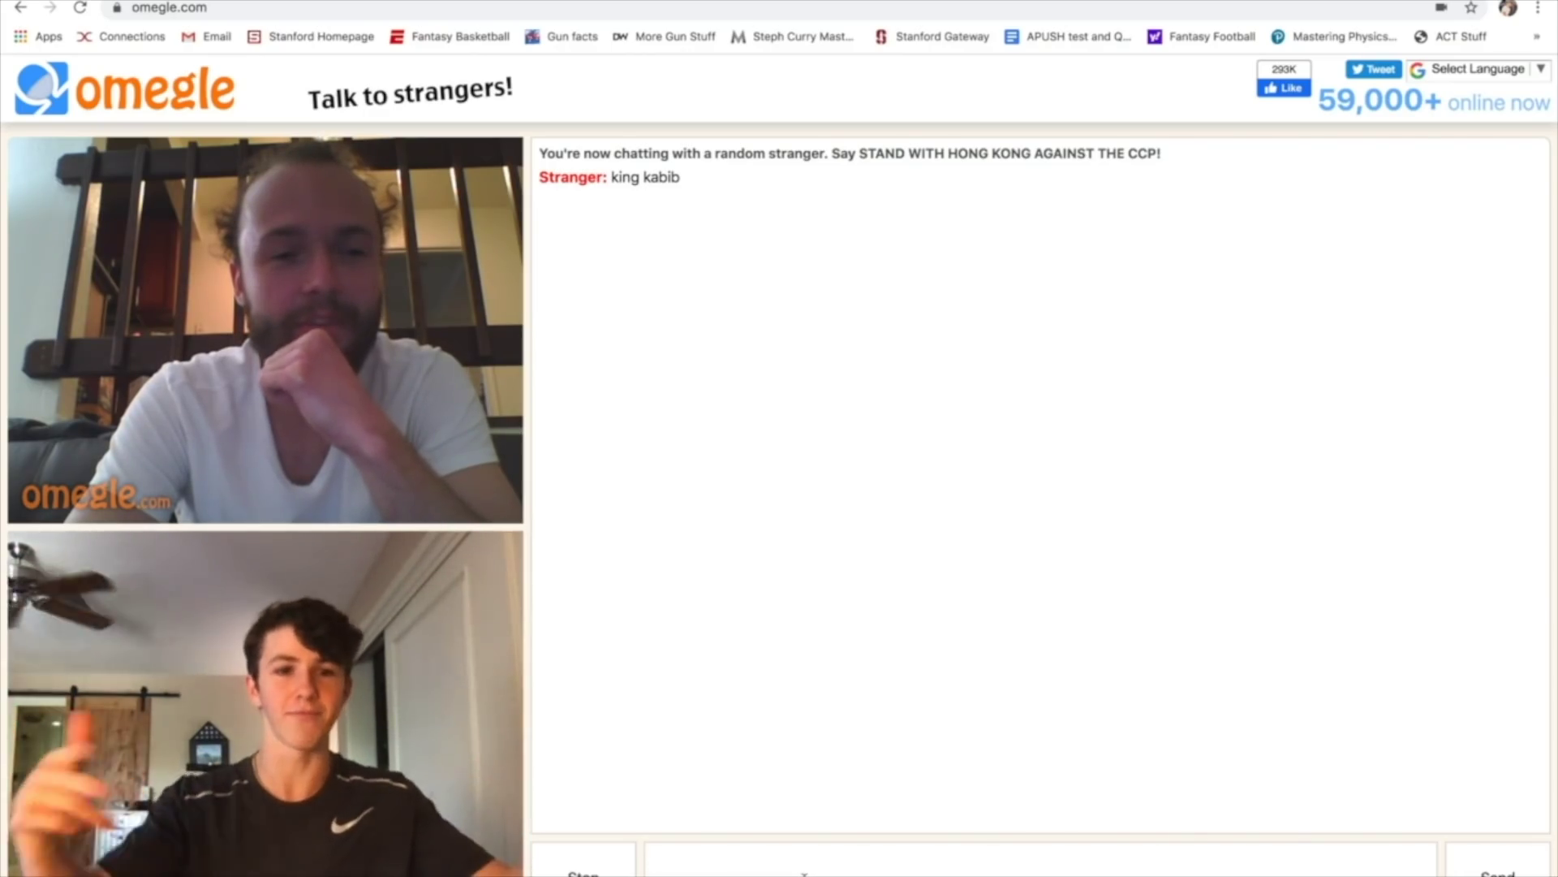
Skip the bearded stranger and connect to a different random stranger on video
{"action": "key", "text": "Escape"}
{"action": "key", "text": "Escape"}
{"action": "key", "text": "Escape"}
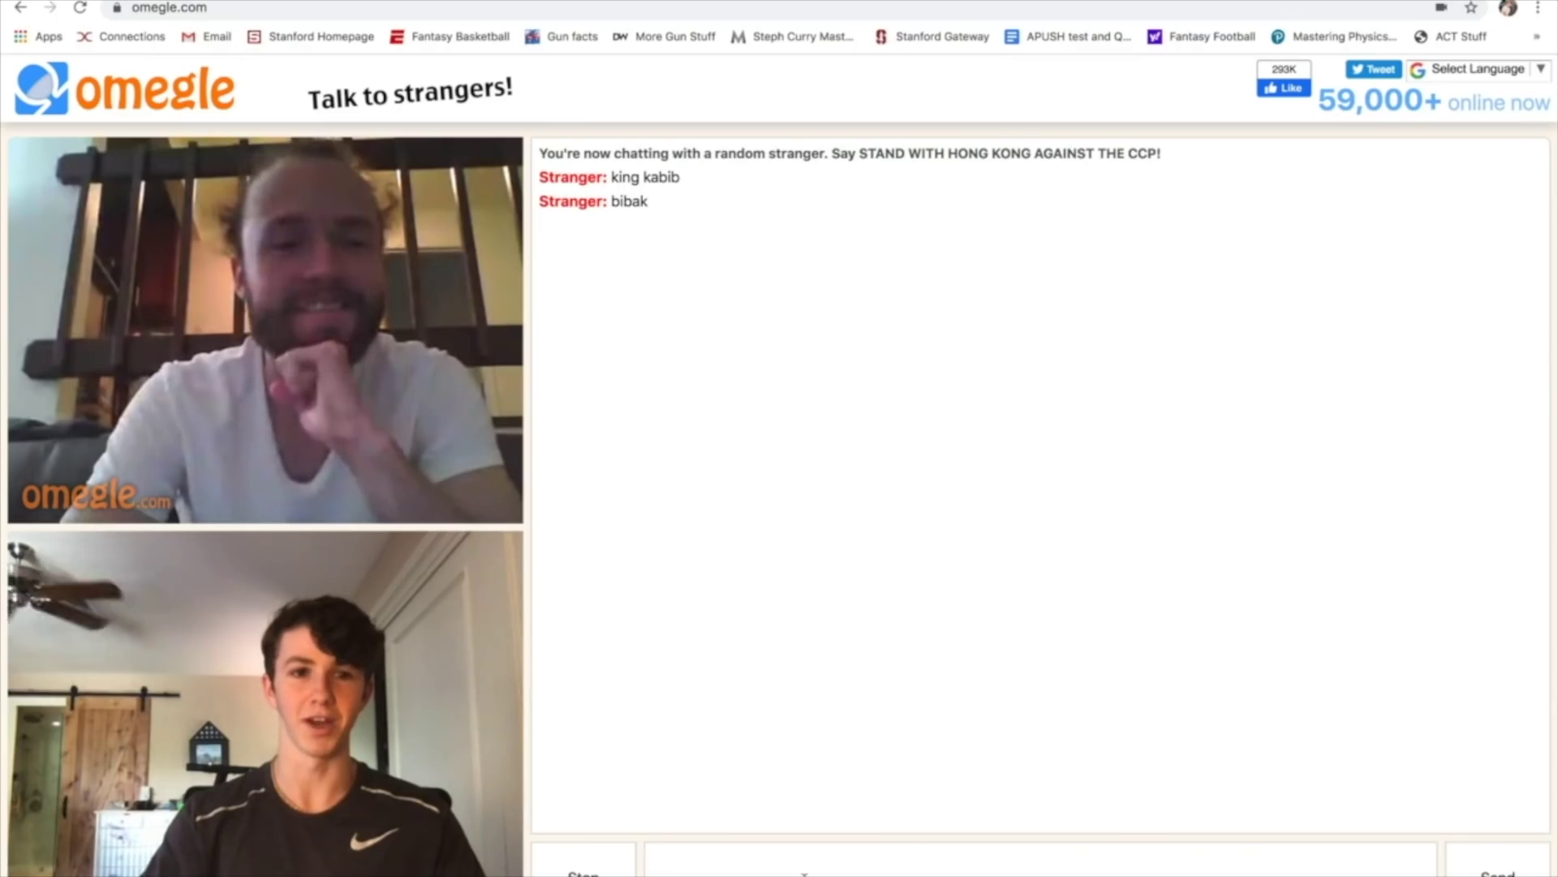
{"action": "left_click", "coordinate": [619, 872]}
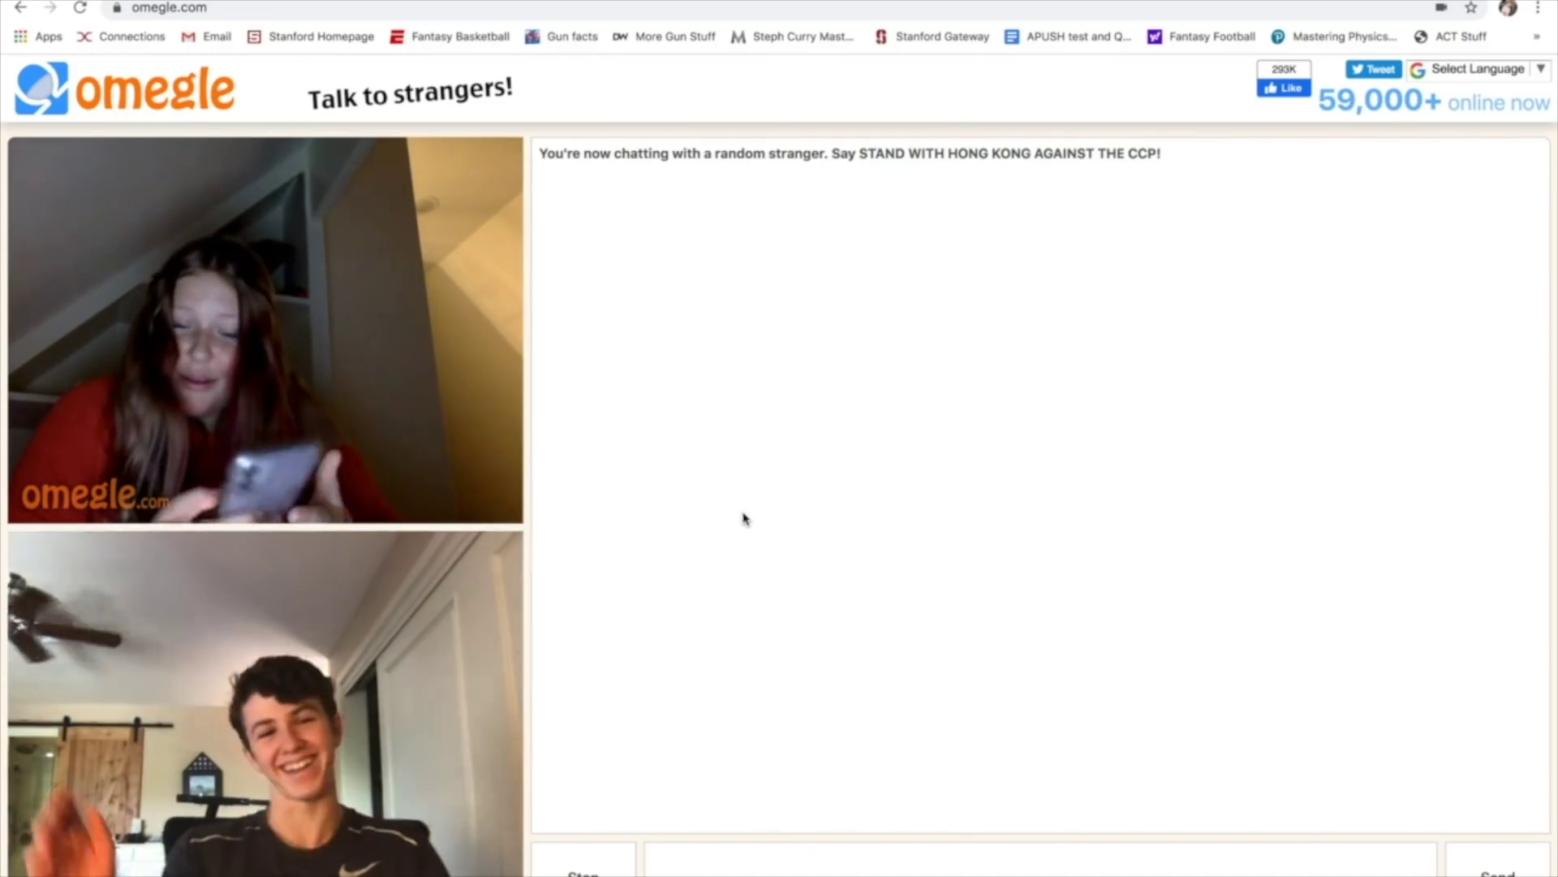
Skip the girl and connect to a new stranger on video
{"action": "left_click", "coordinate": [592, 859]}
{"action": "left_click", "coordinate": [592, 858]}
{"action": "left_click", "coordinate": [592, 859]}
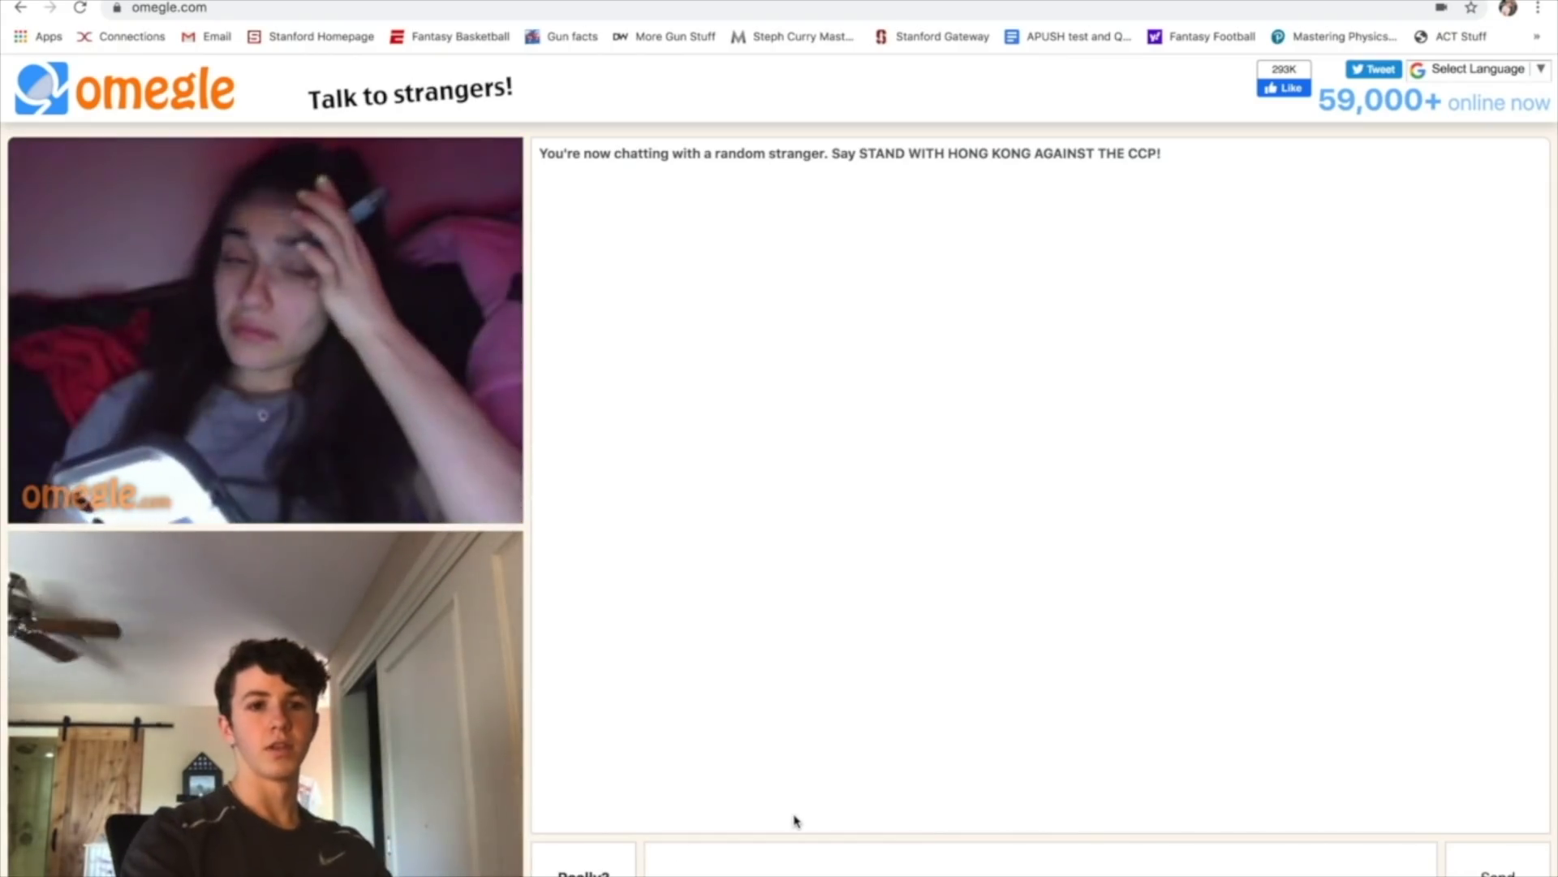